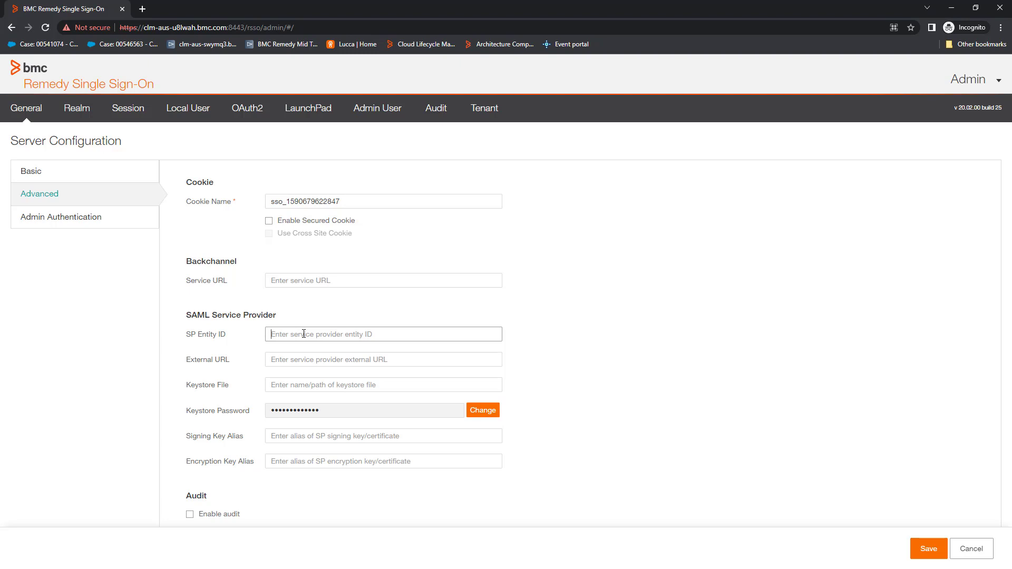
Set the SP Entity ID to RSSO, enter the RSSO server external URL, and save
type("RSSO")
left_click(286, 361)
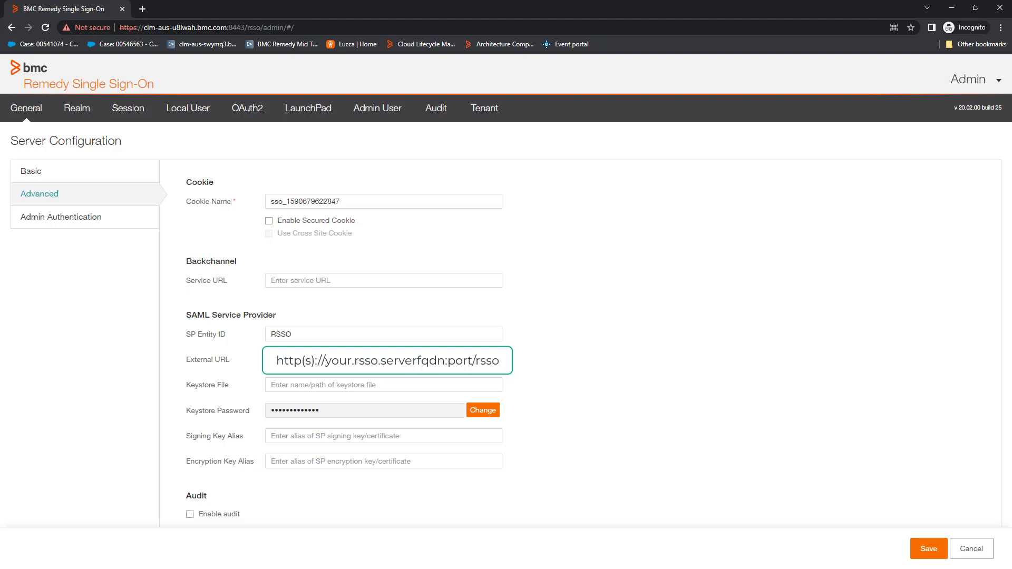
left_click(929, 550)
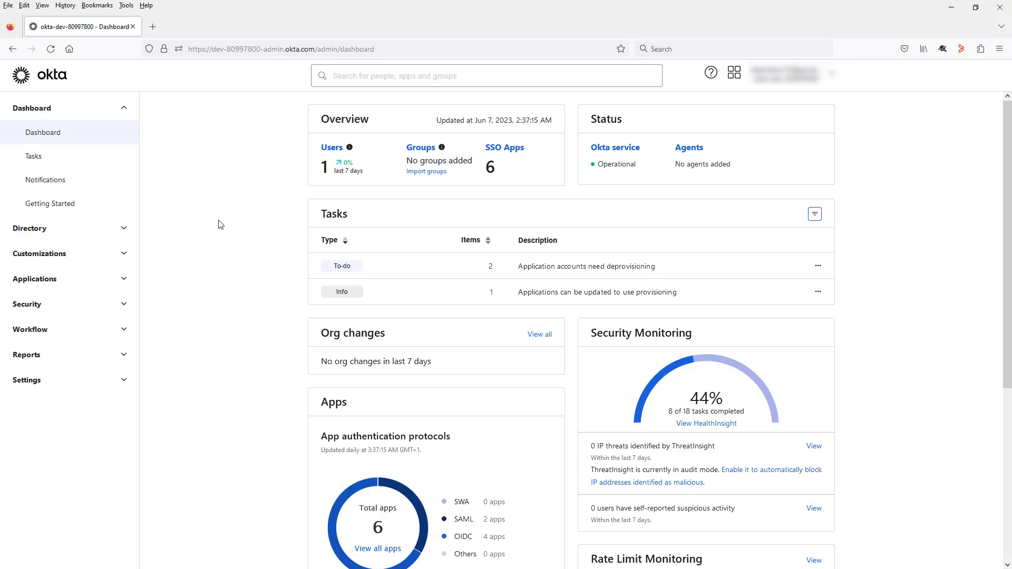
Create a SAML 2.0 app integration in Applications, name it RSSO, and proceed
left_click(36, 283)
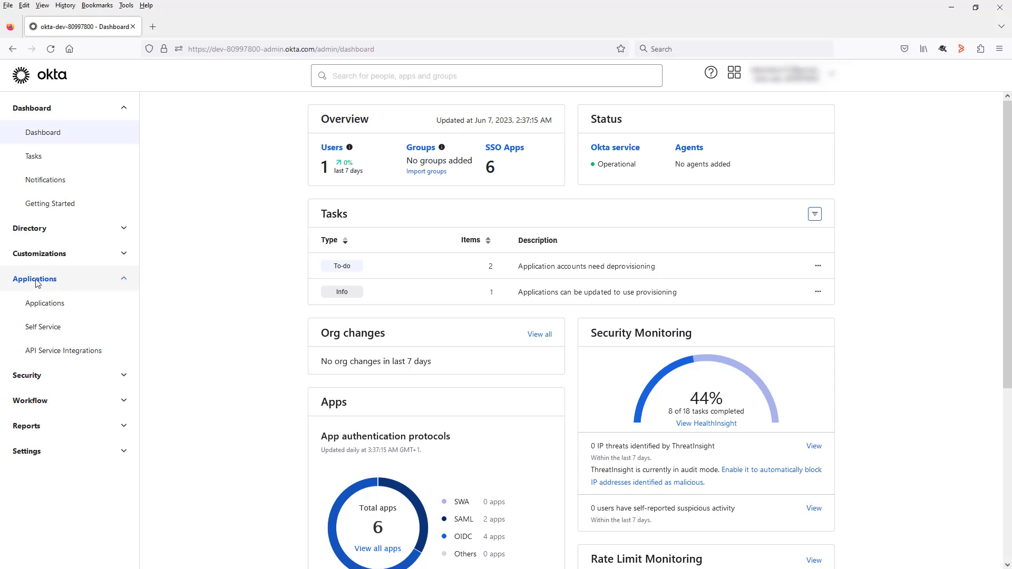
left_click(39, 309)
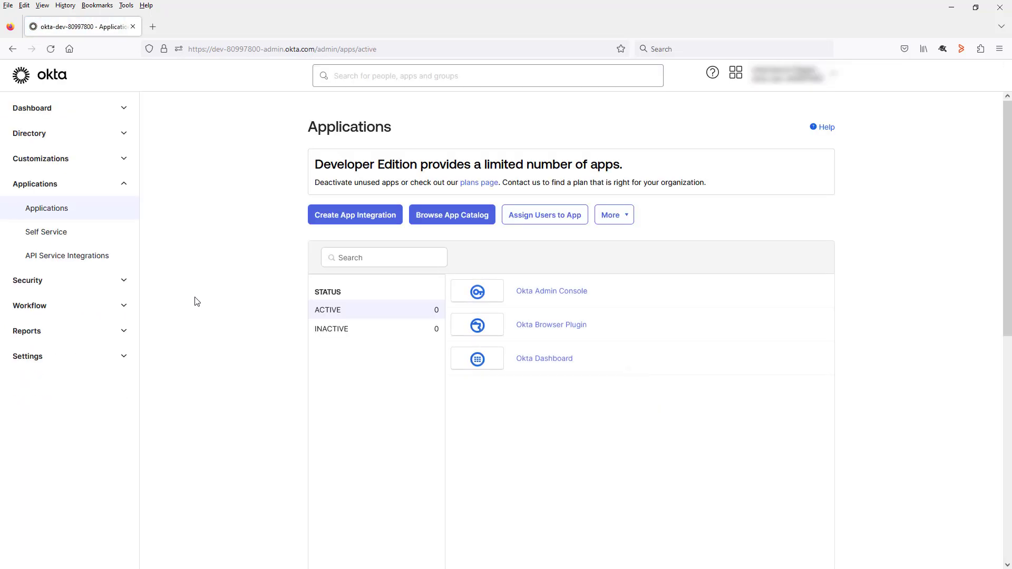
left_click(348, 219)
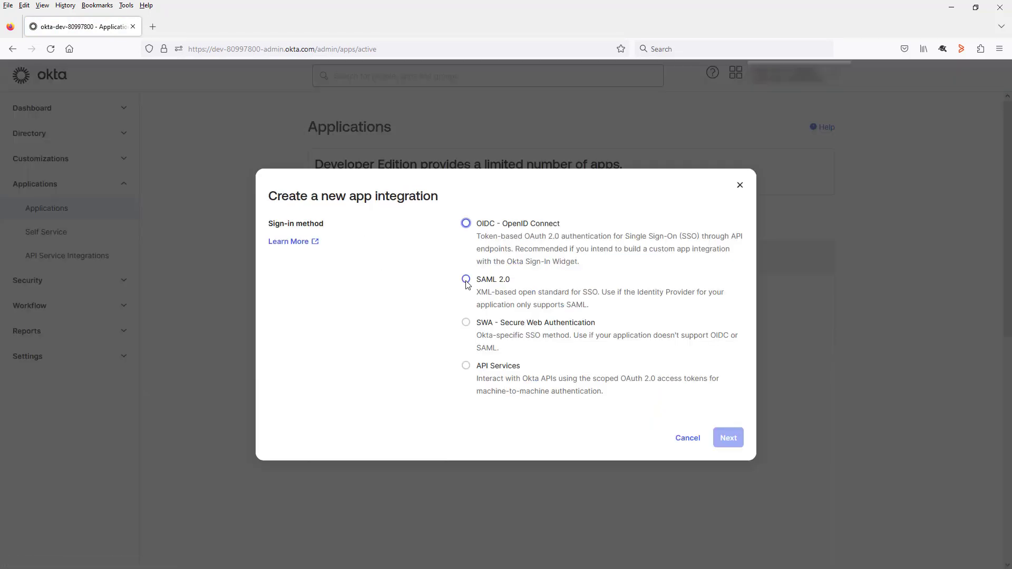
left_click(466, 280)
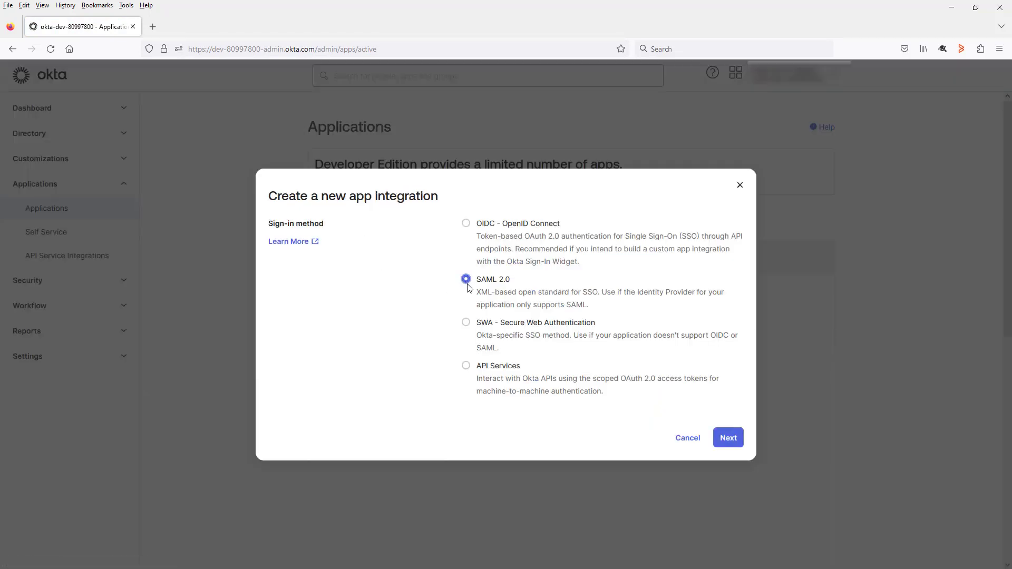
left_click(728, 438)
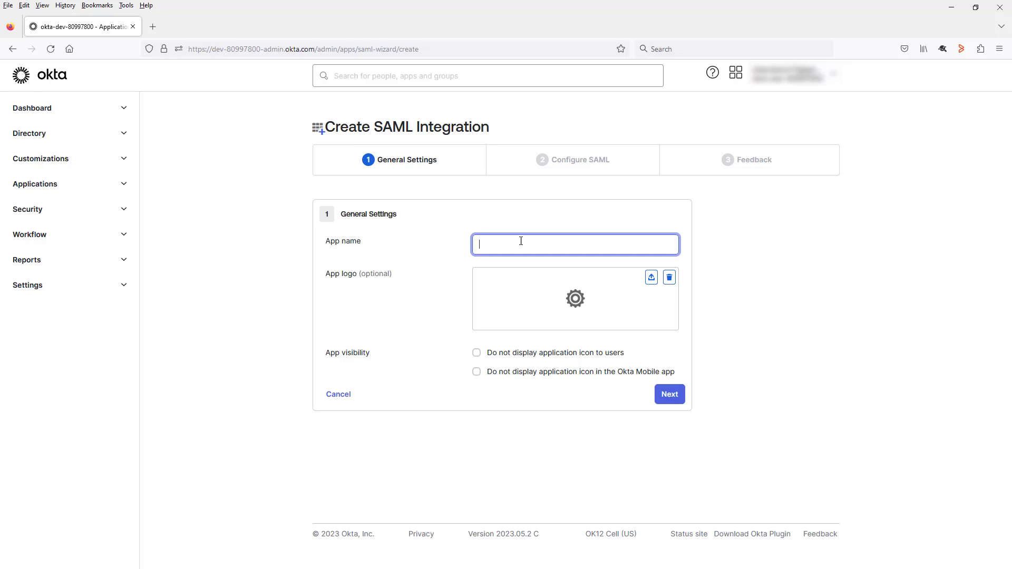
type("RSSO")
left_click(669, 395)
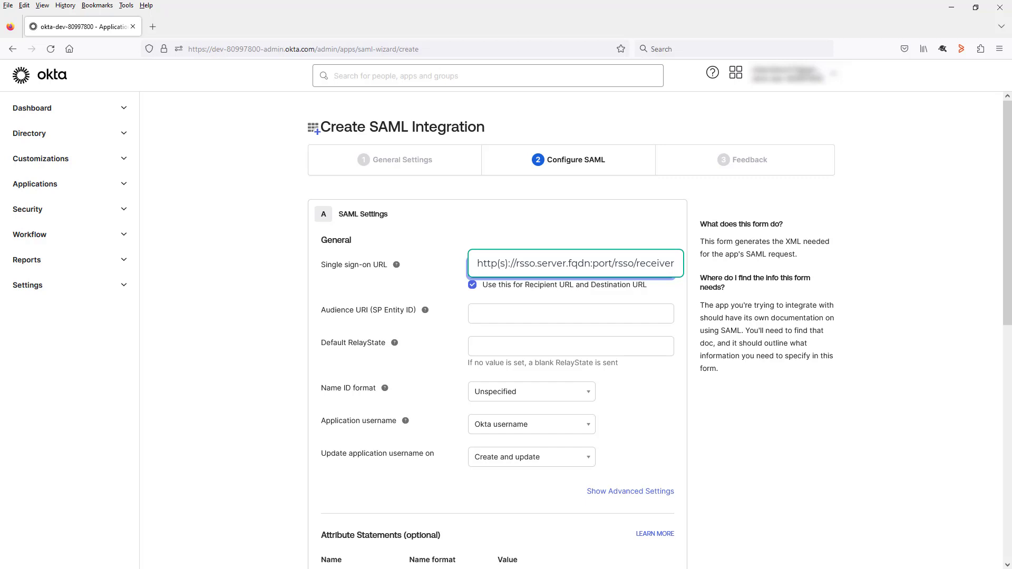
Enter the audience URI, choose Transient name ID format, identify as software vendor, and finish
left_click(508, 307)
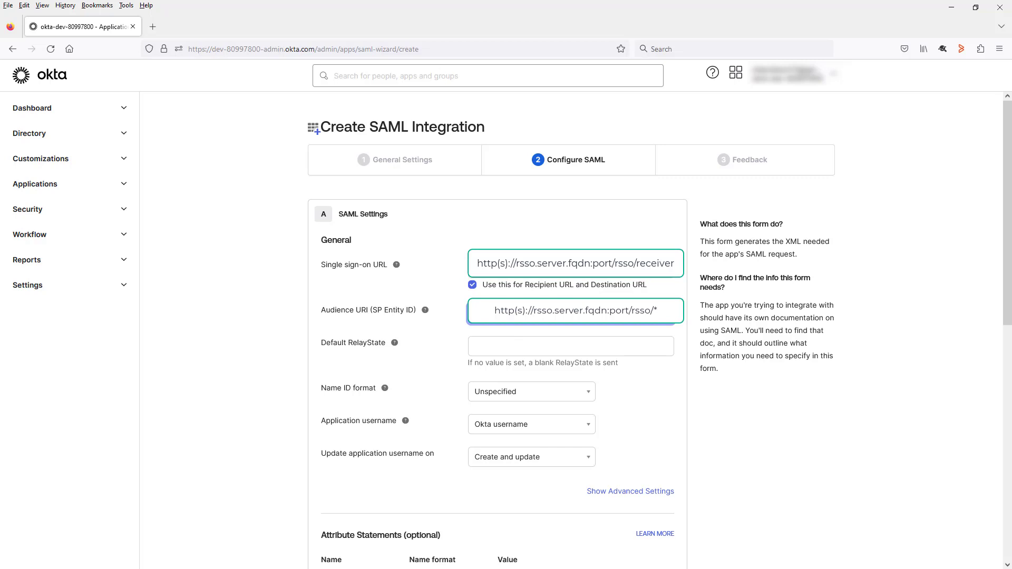
left_click(527, 397)
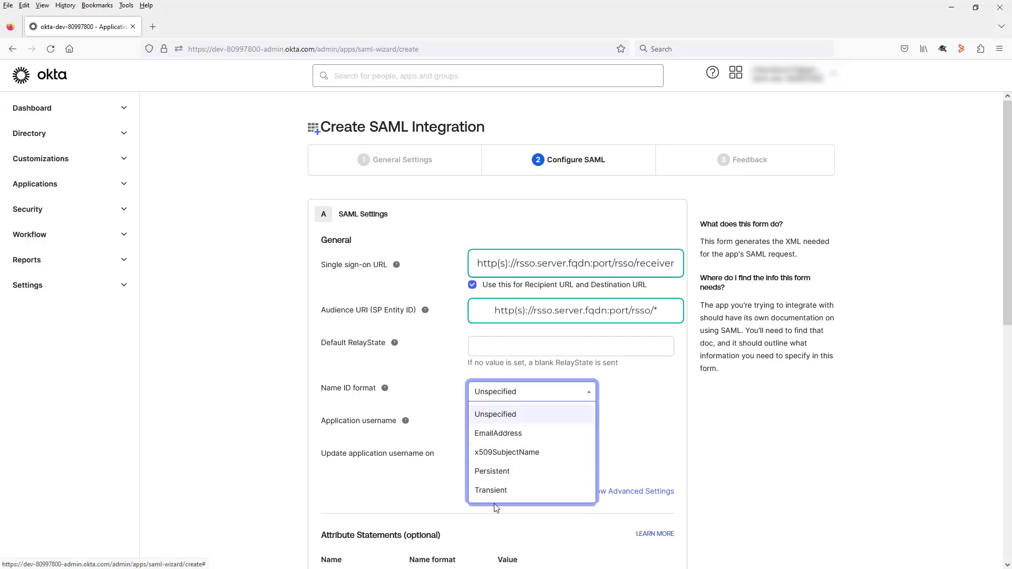
left_click(495, 491)
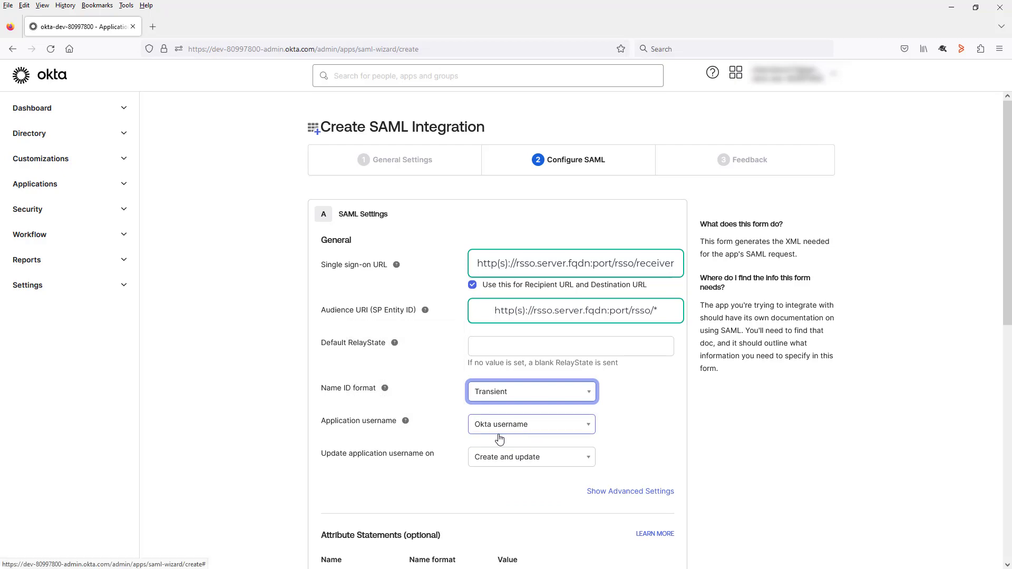
scroll(720, 473, "down", 8)
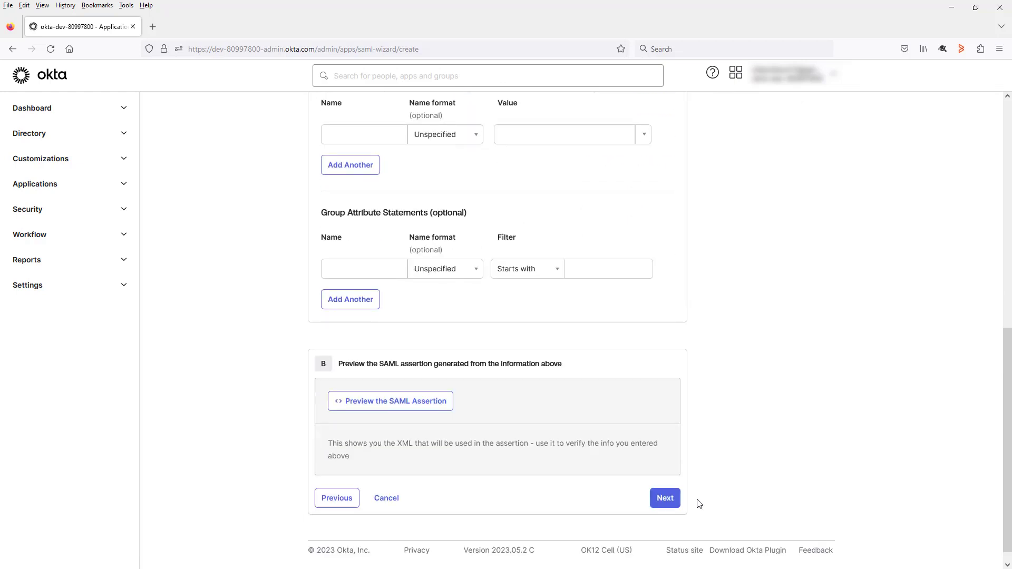
left_click(666, 506)
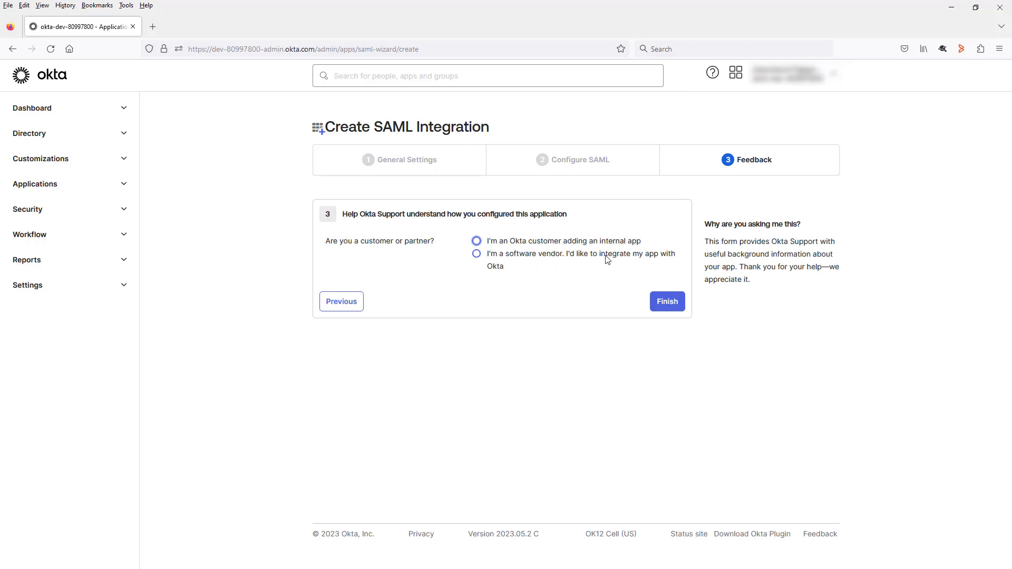
left_click(477, 255)
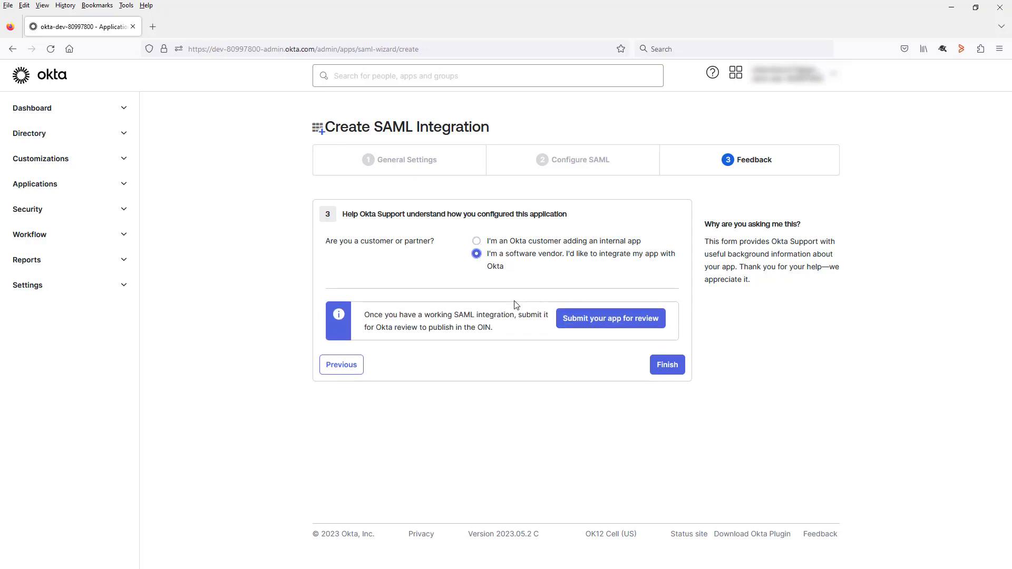
left_click(672, 371)
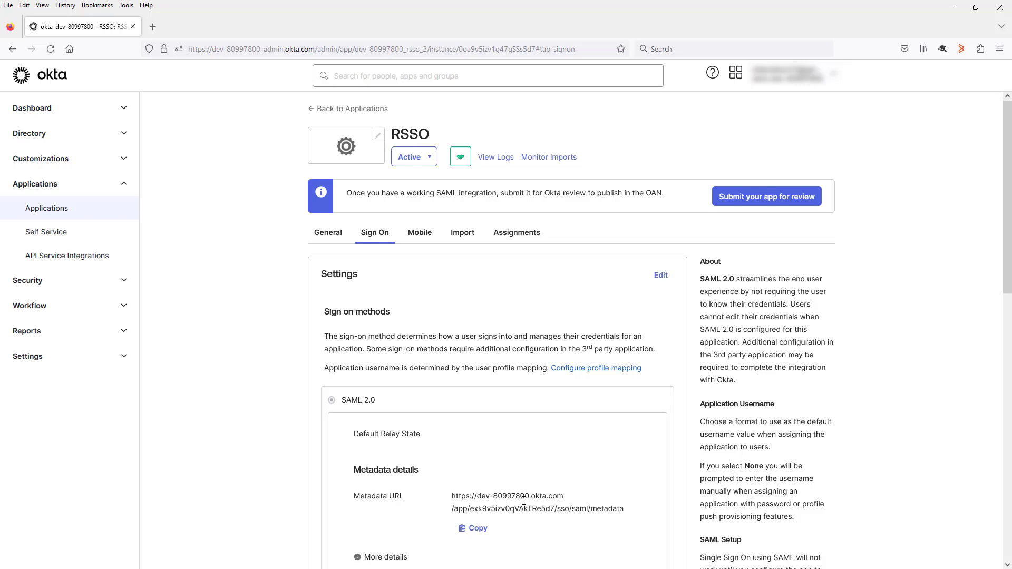
Copy the RSSO app's SAML metadata URL from the Sign On tab
scroll(584, 442, "down", 2)
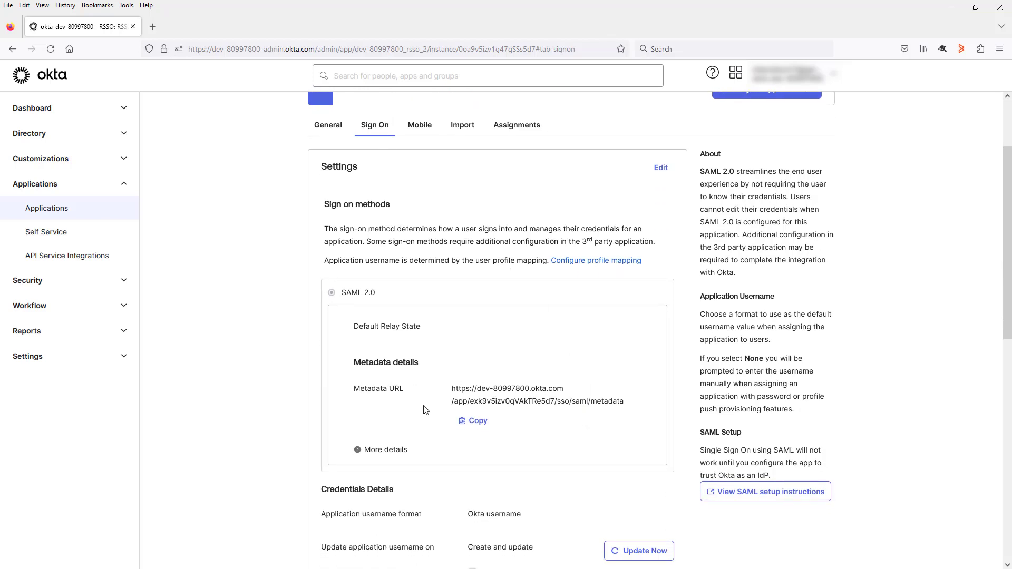
left_click(474, 425)
scroll(562, 369, "up", 1)
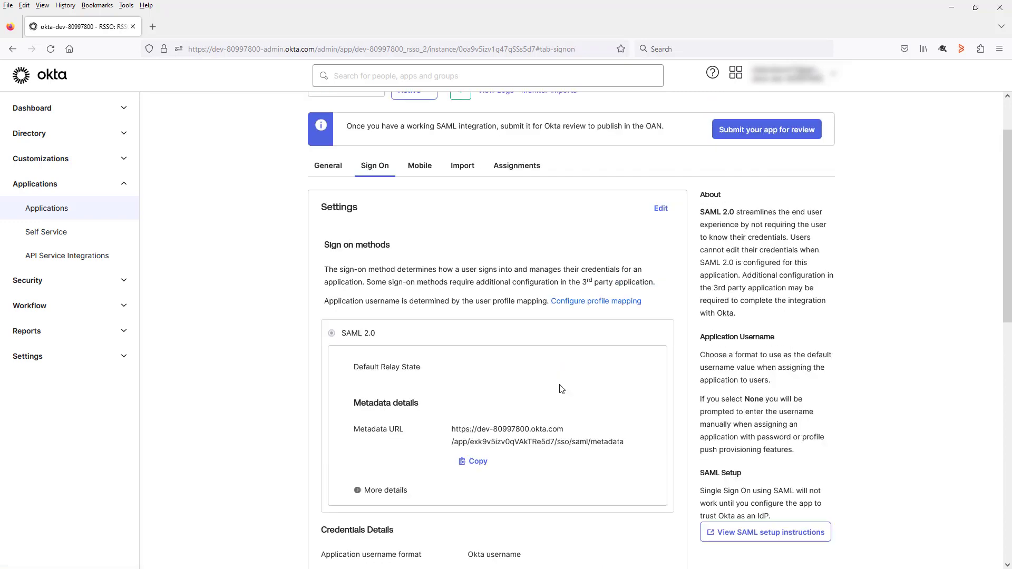
Assign the RSSO app to the listed user via Assign to People
left_click(518, 167)
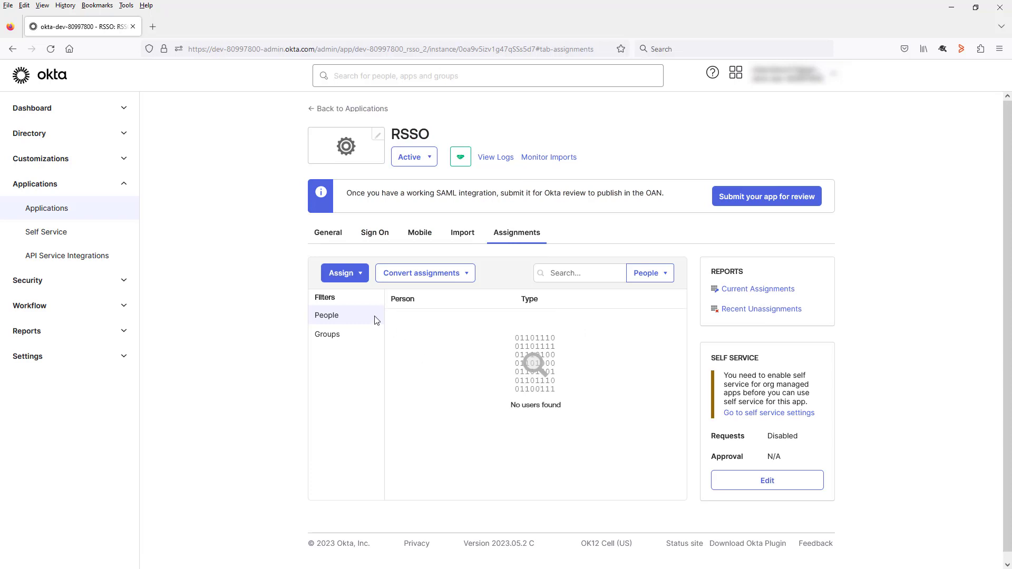
left_click(345, 273)
left_click(341, 291)
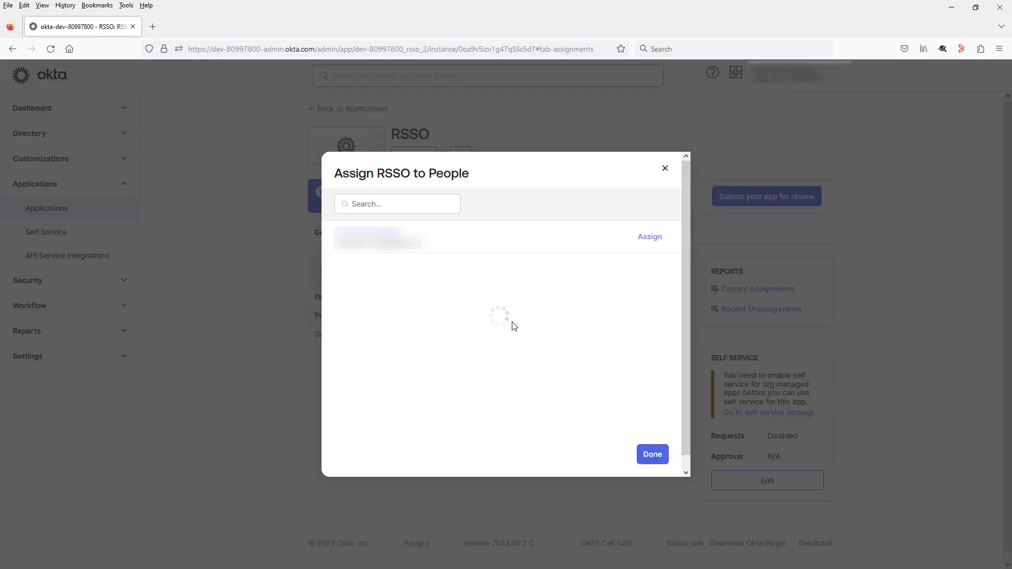
left_click(649, 238)
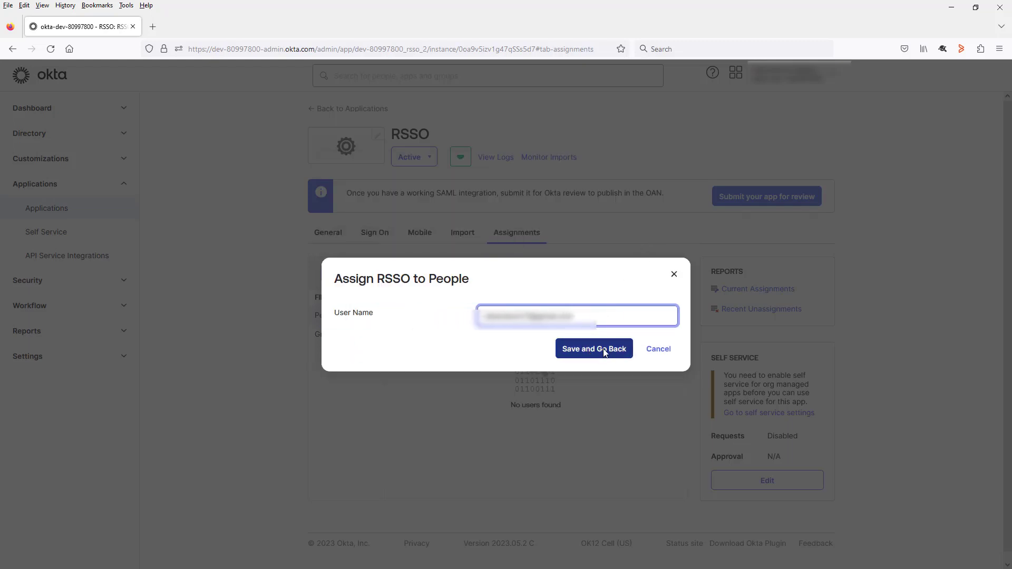
left_click(604, 350)
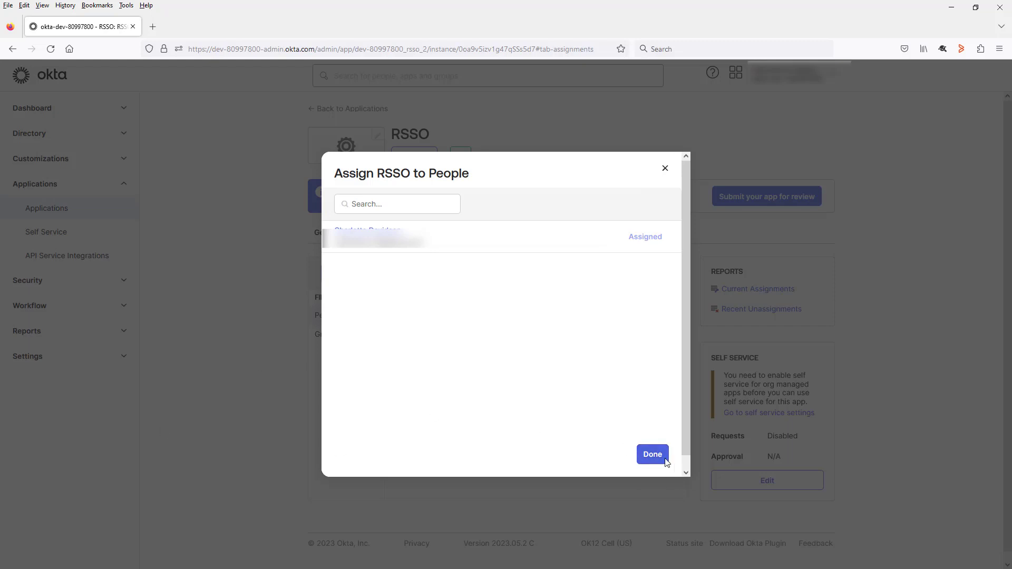
left_click(641, 456)
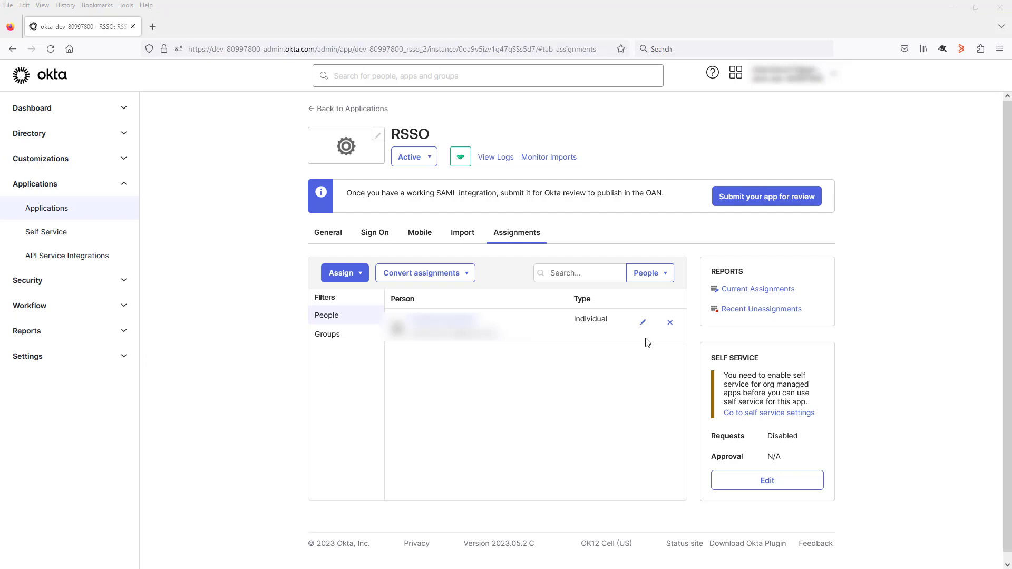
Keep Demo as the assigned user's app user name and save the assignment
left_click(644, 323)
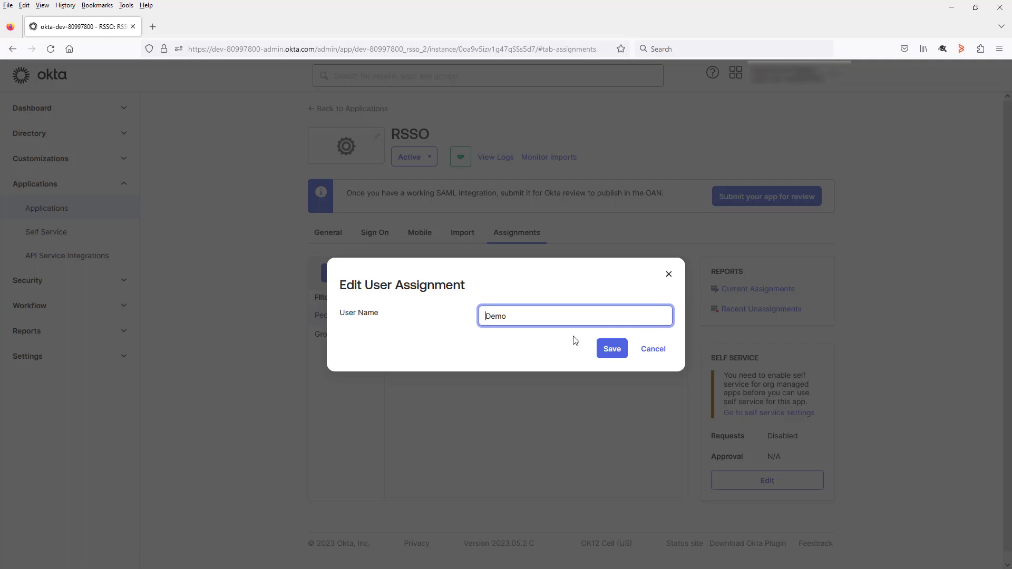
left_click_drag(532, 317, 483, 317)
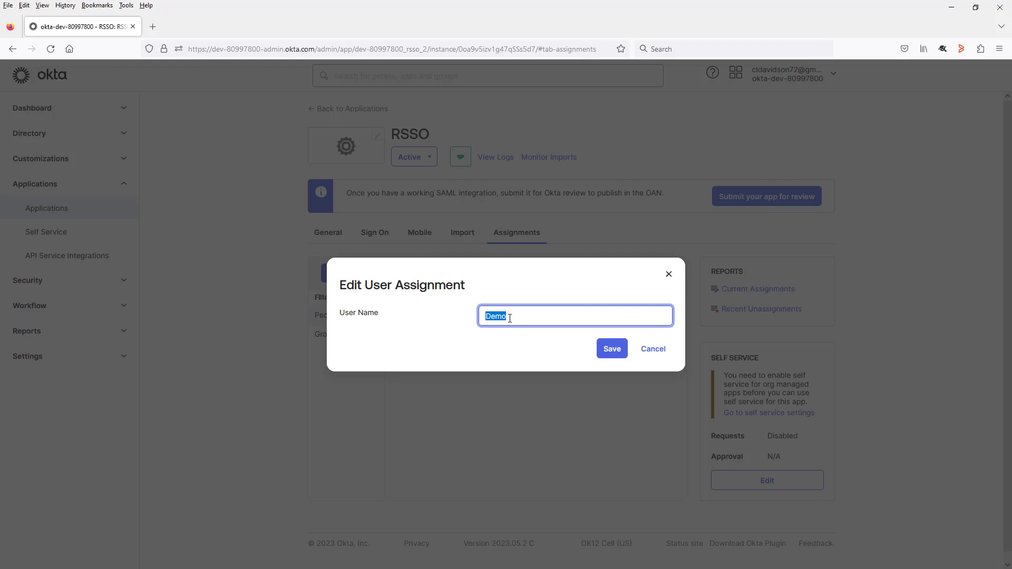
left_click(611, 350)
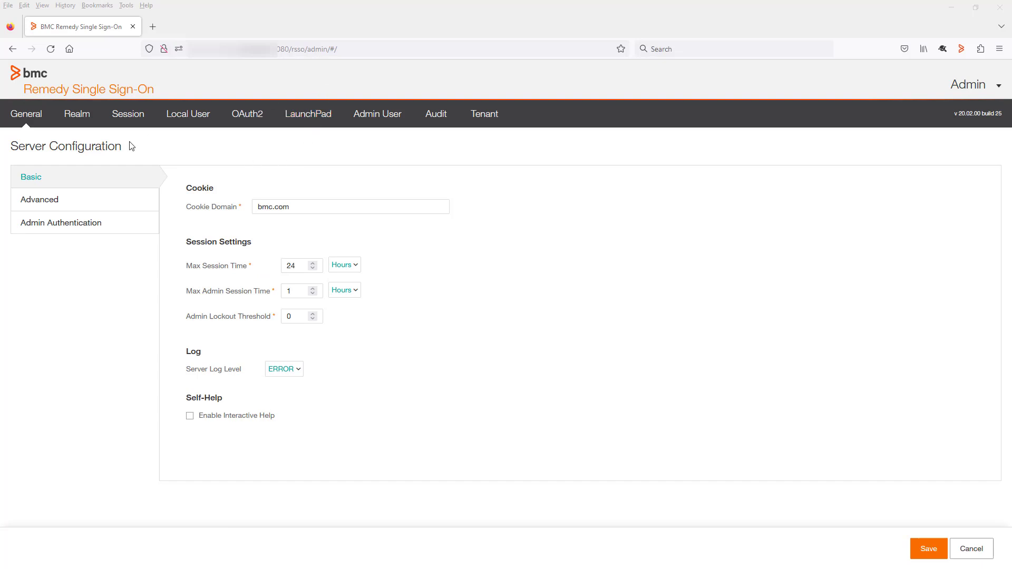
Edit the realm and switch its authentication type to SAML
left_click(78, 115)
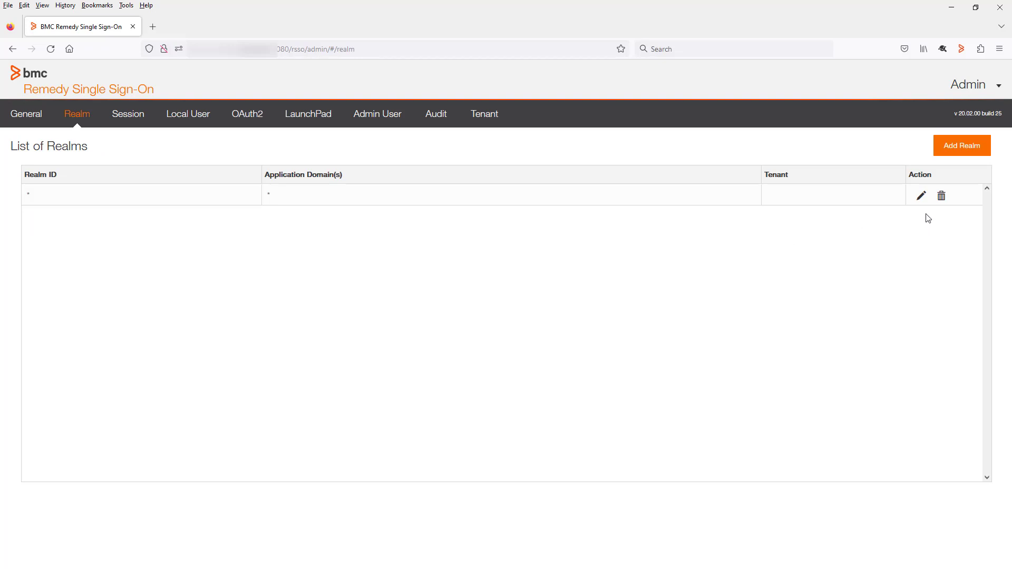
left_click(922, 196)
left_click(159, 205)
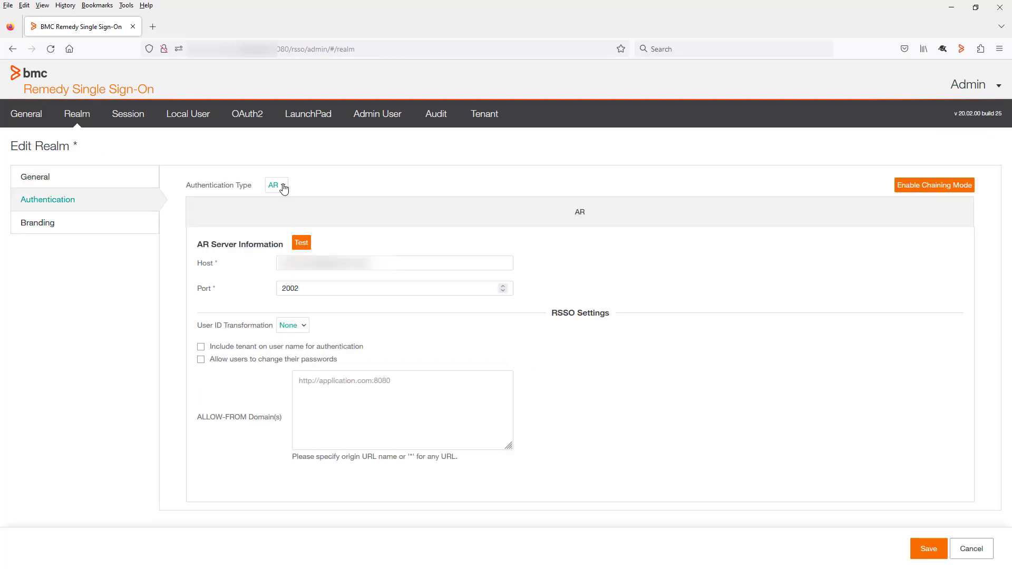
left_click(283, 187)
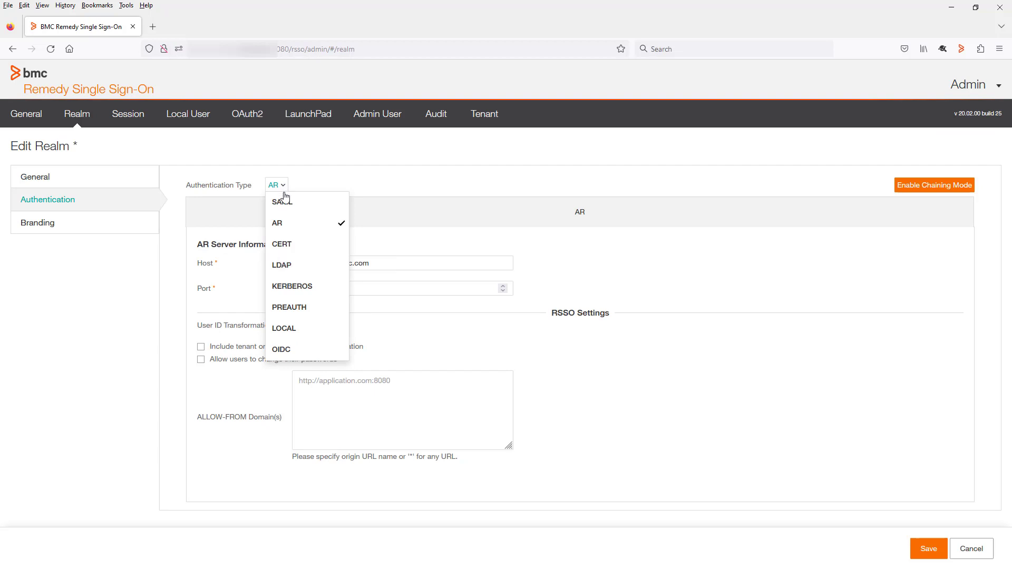
left_click(284, 204)
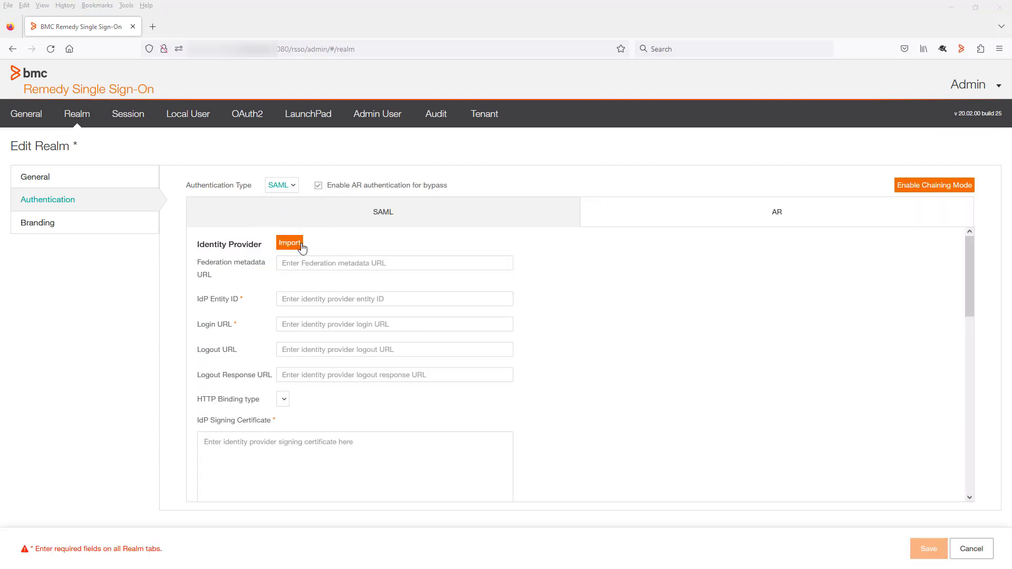
Import the identity provider details from the pasted Okta metadata URL
left_click(292, 244)
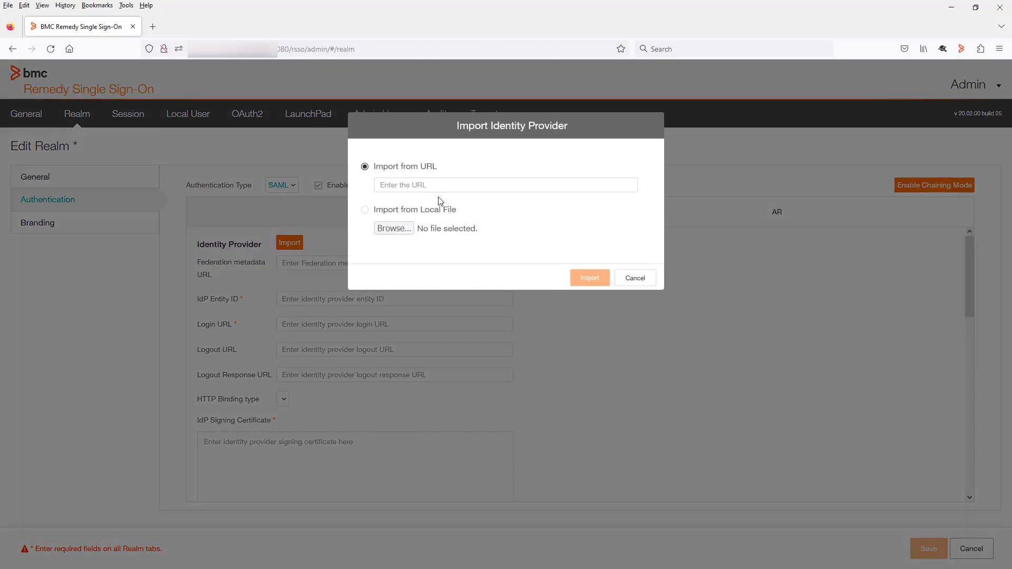
left_click(420, 186)
key("ctrl+v")
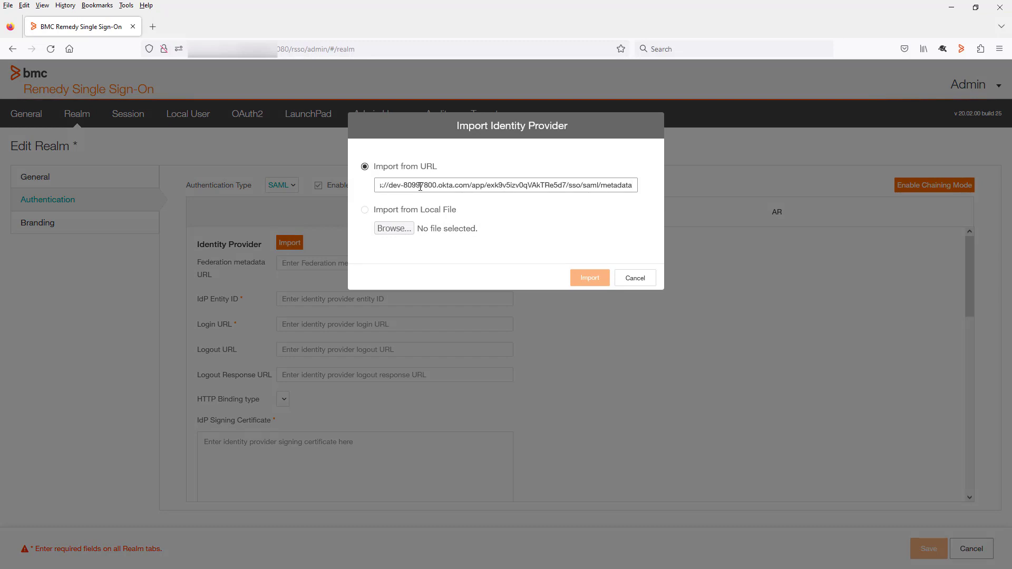
left_click(516, 230)
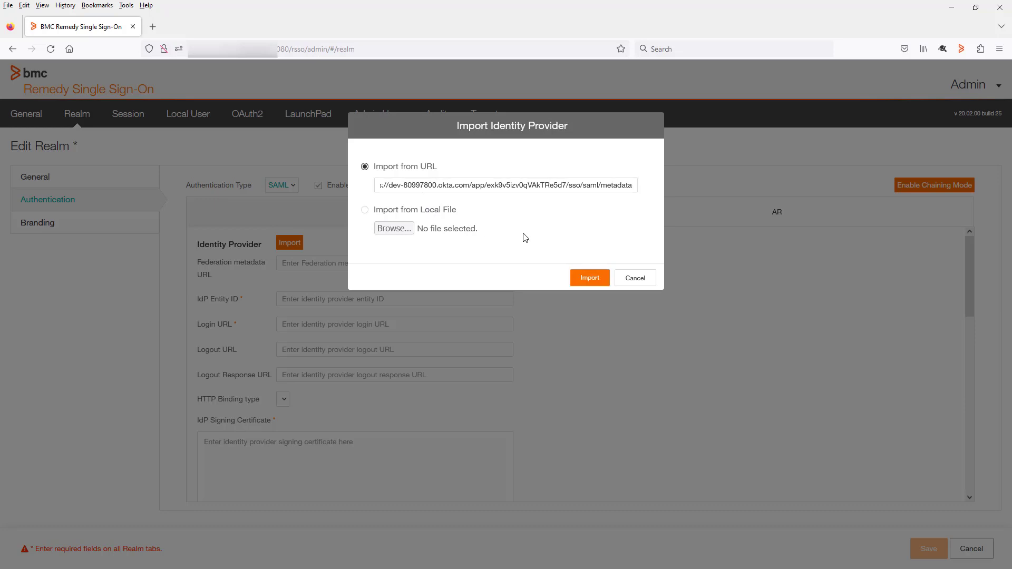
left_click(590, 278)
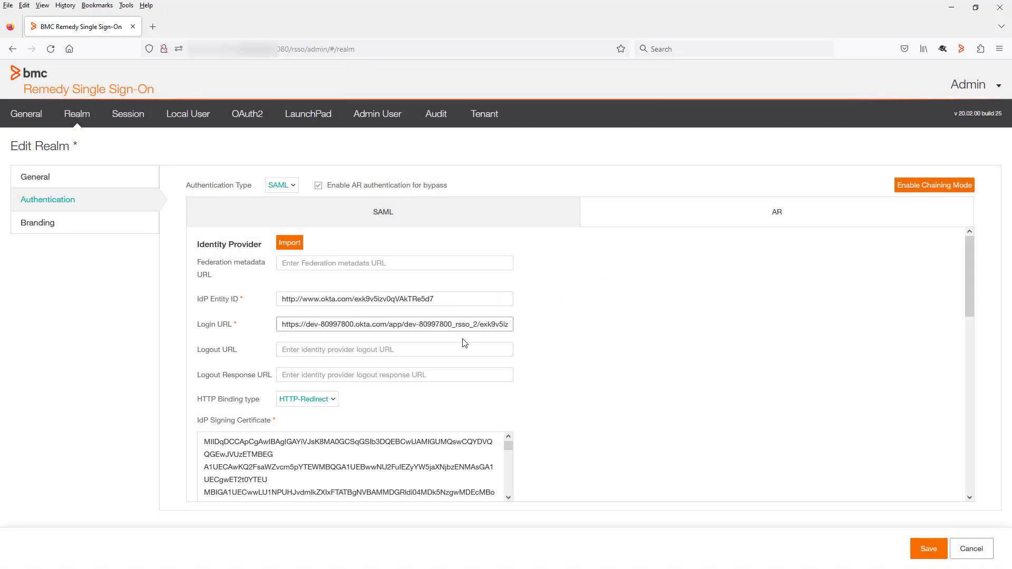
Set User ID Attribute to 'Okta username', save the realm, and move to a private browser window
scroll(573, 354, "down", 5)
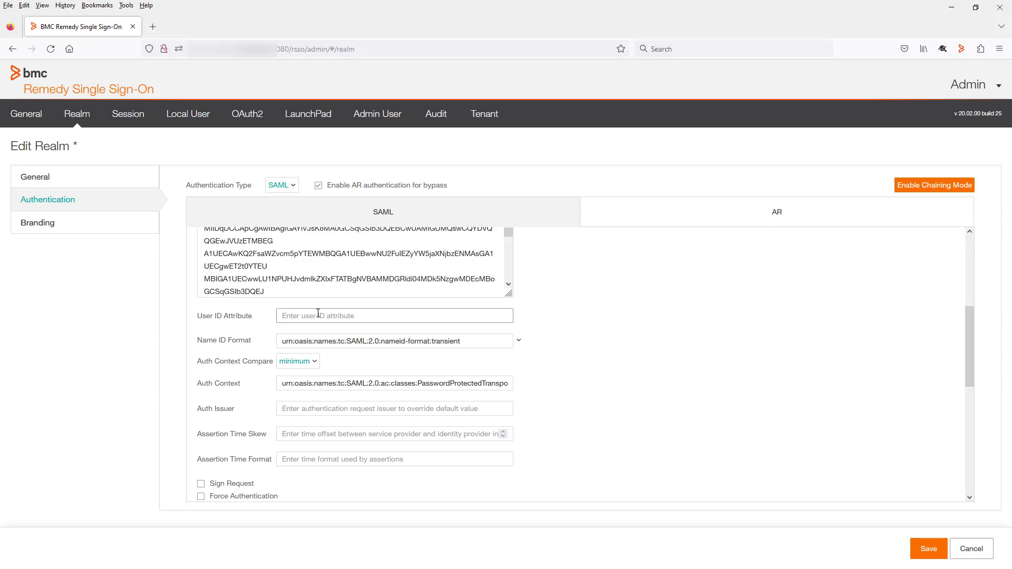
type("Okta username")
scroll(591, 393, "down", 1)
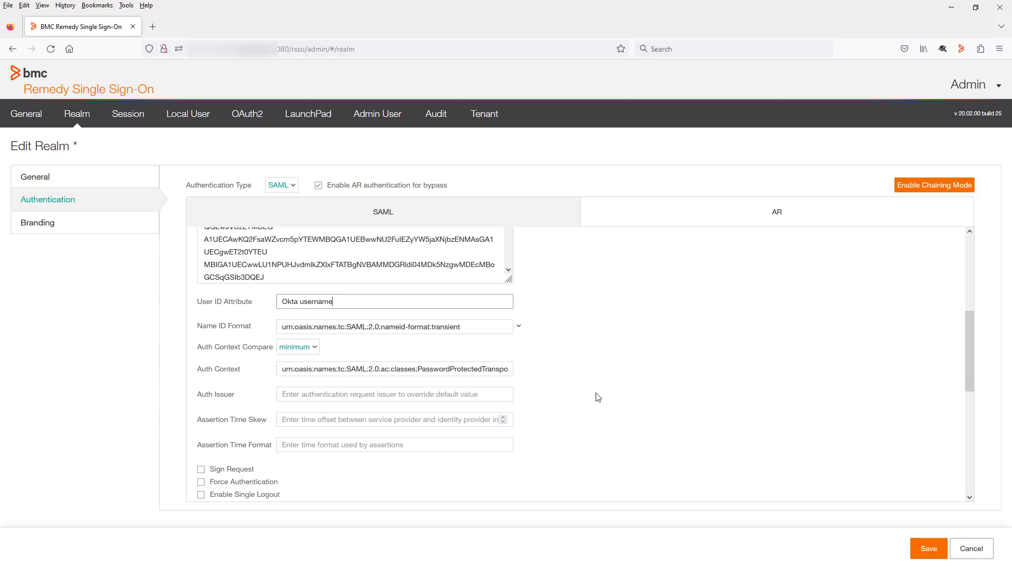
left_click(929, 549)
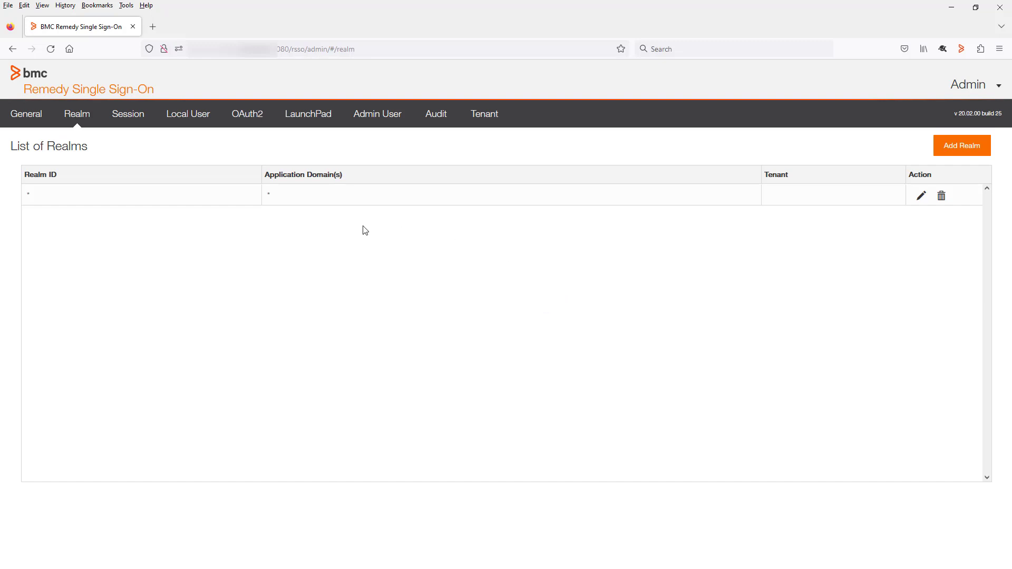
key("alt+Tab")
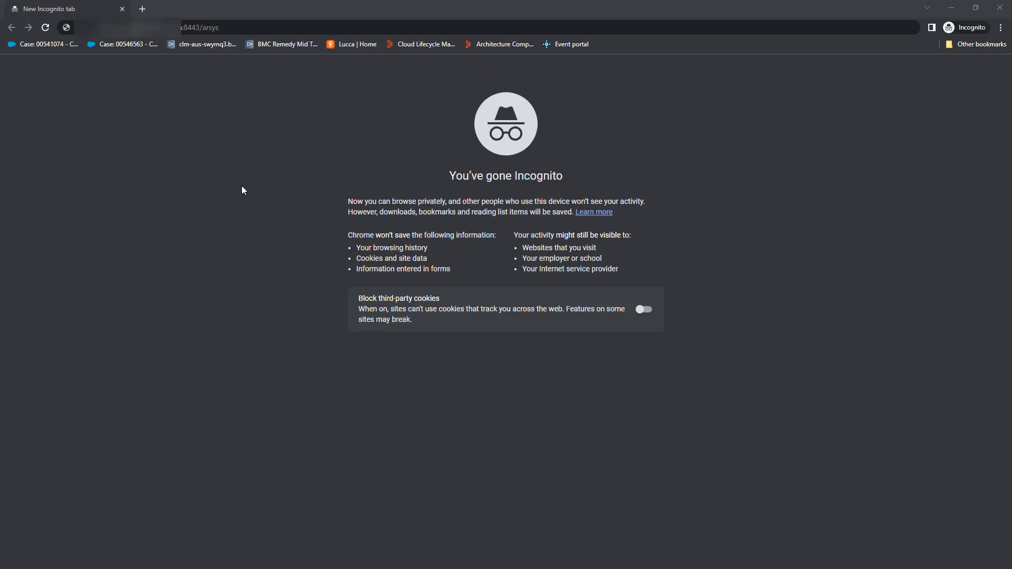
Load the Remedy arsys address and proceed past the certificate warning to Okta sign-in
key("Return")
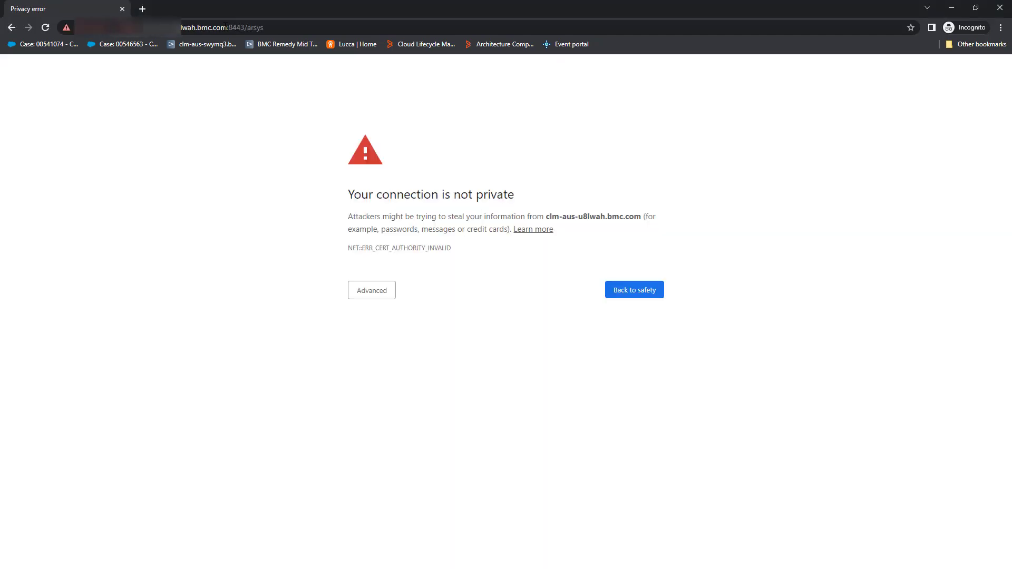
left_click(380, 290)
left_click(403, 372)
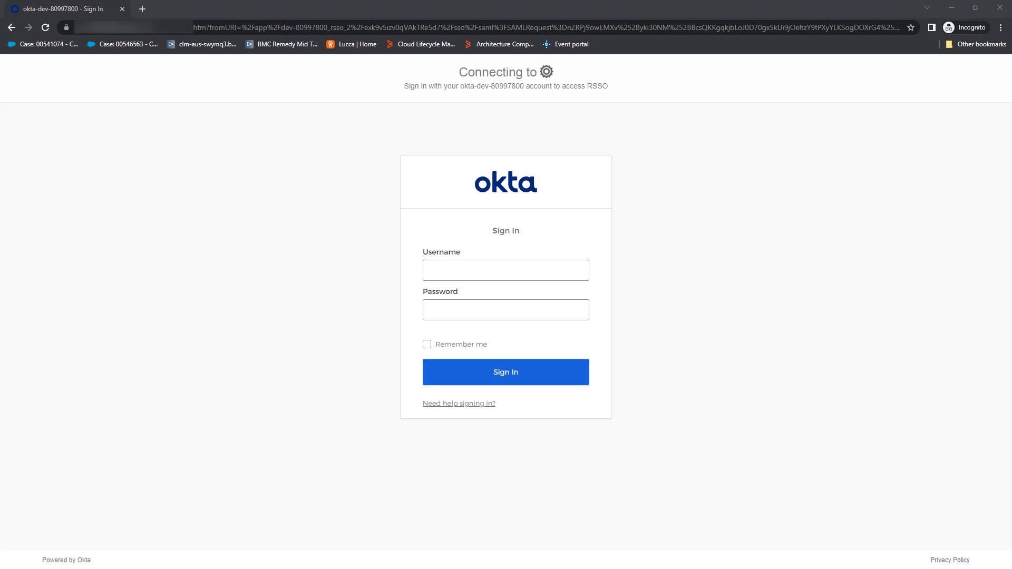
Sign in to Okta with the saved username and the pasted account password
left_click(476, 267)
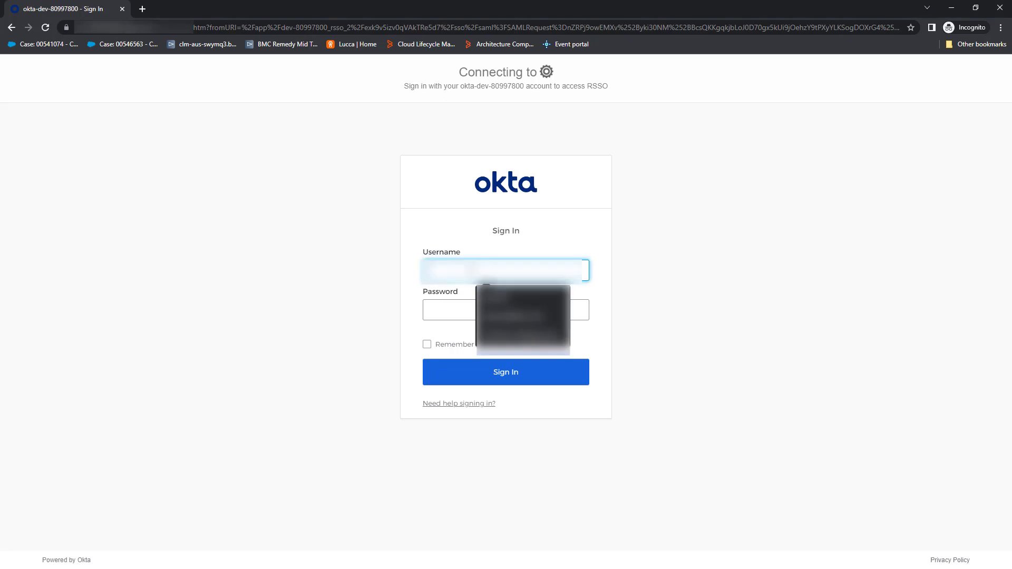
left_click(480, 293)
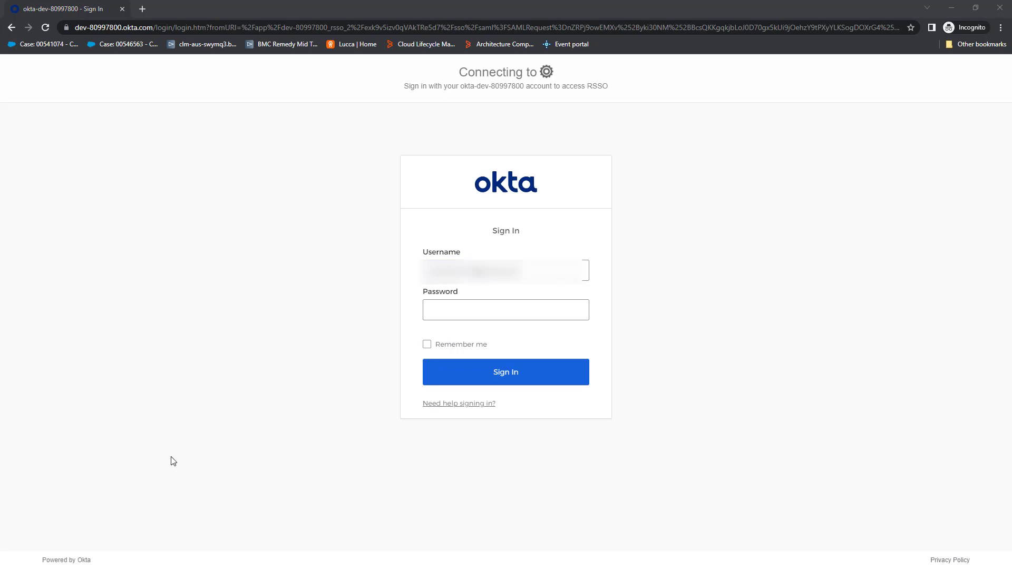
left_click(468, 310)
key("ctrl+v")
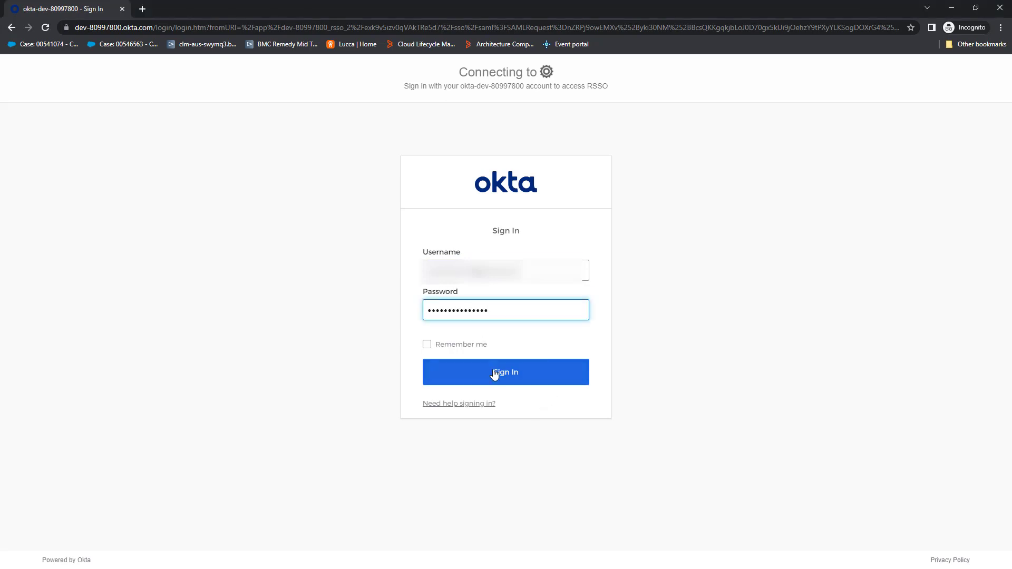
left_click(495, 375)
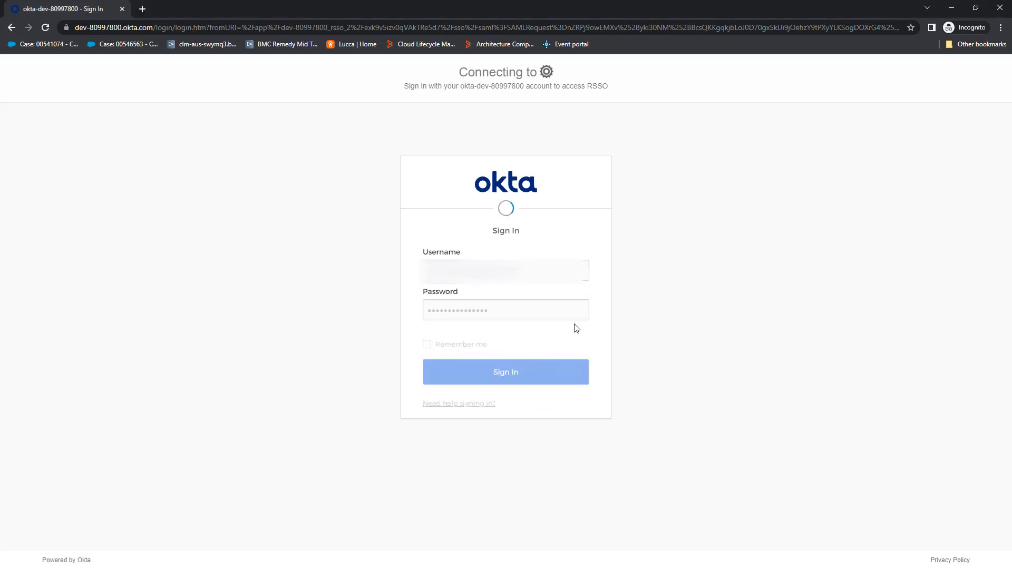